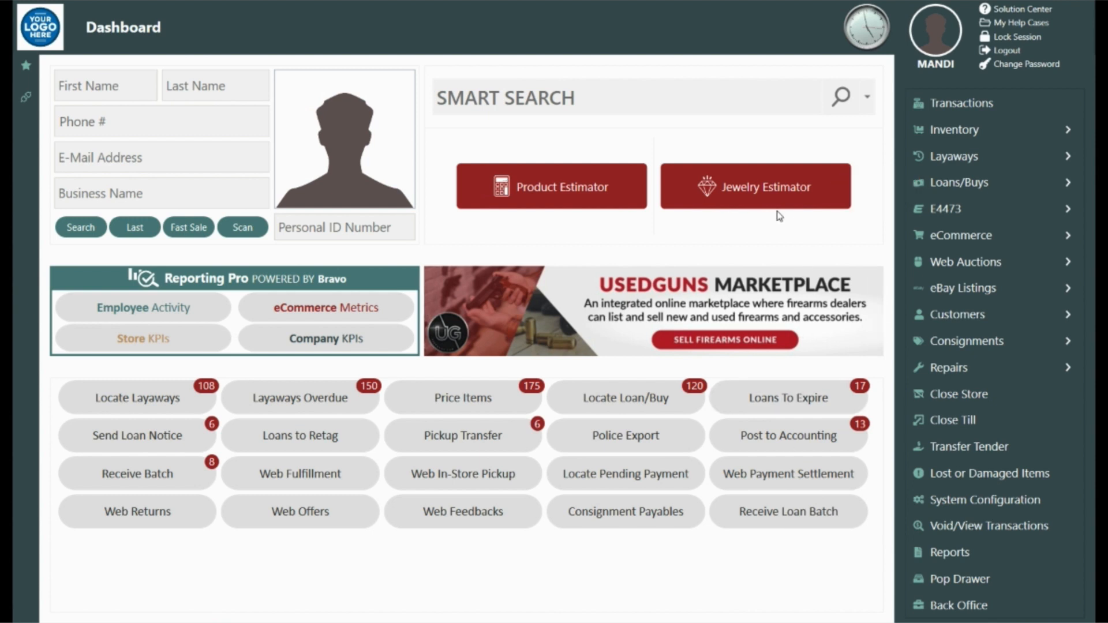
Step: Start a consignment estimate in the Jewelry Estimator using the Percentage Split option
click(745, 192)
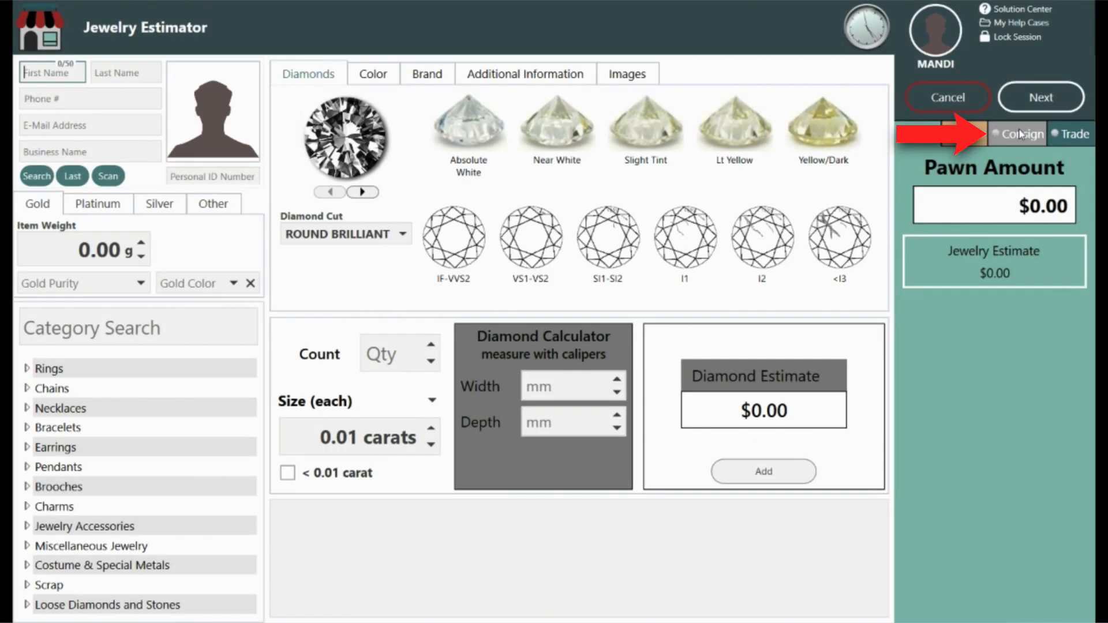
click(1020, 133)
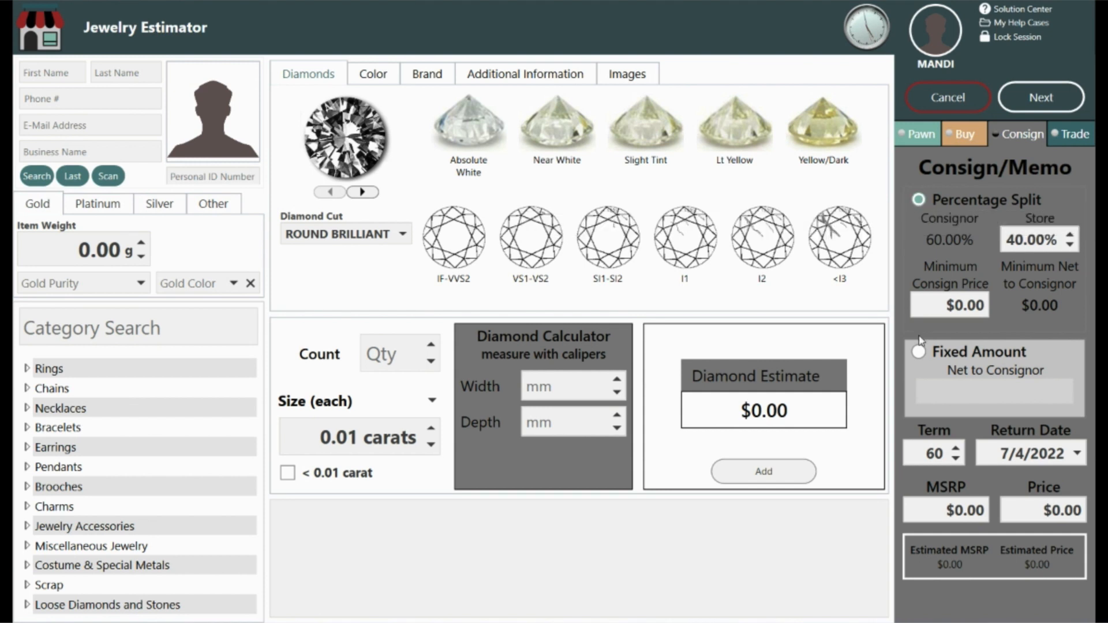
click(922, 353)
click(921, 200)
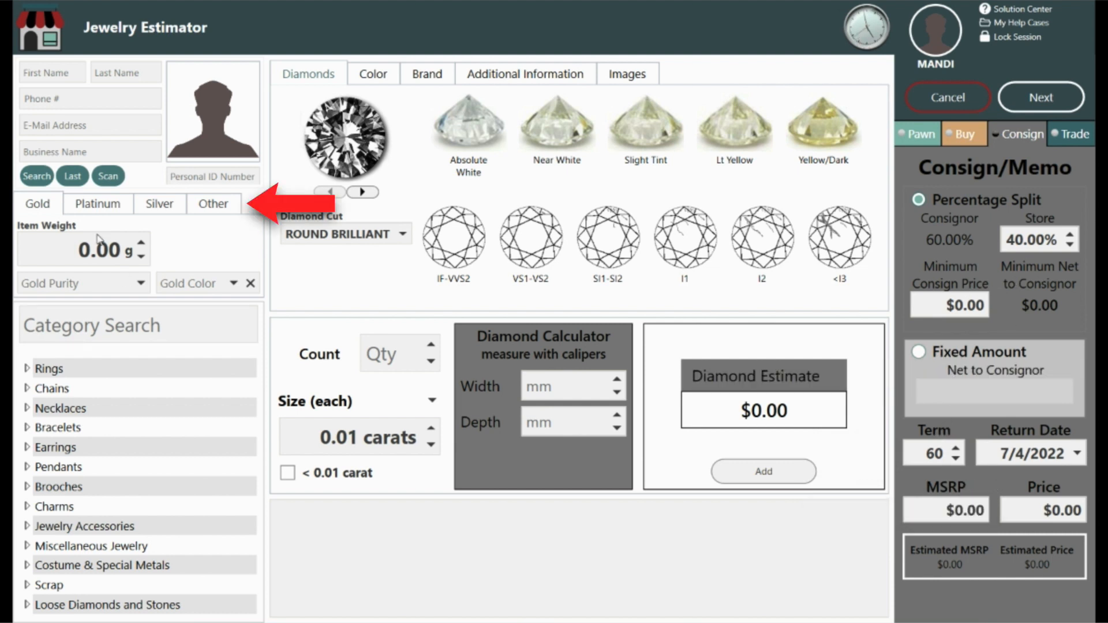
Step: Choose gold as the item's metal and set the item weight to 4.05 g
mouse_move(95, 220)
click(102, 206)
click(157, 206)
click(38, 205)
click(77, 248)
text(4)
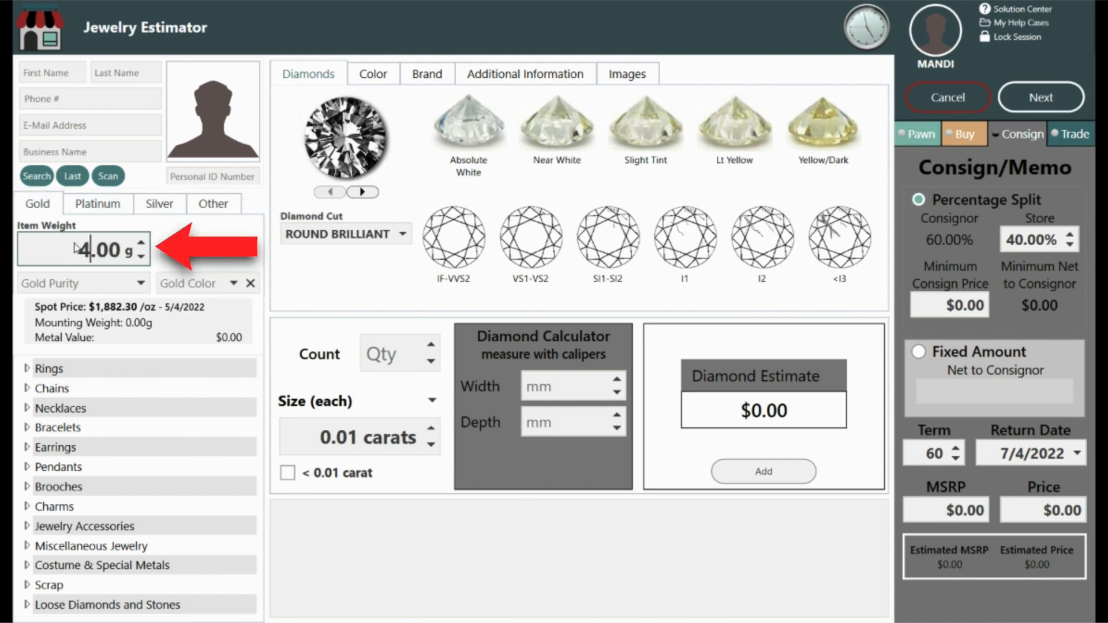
text(.05)
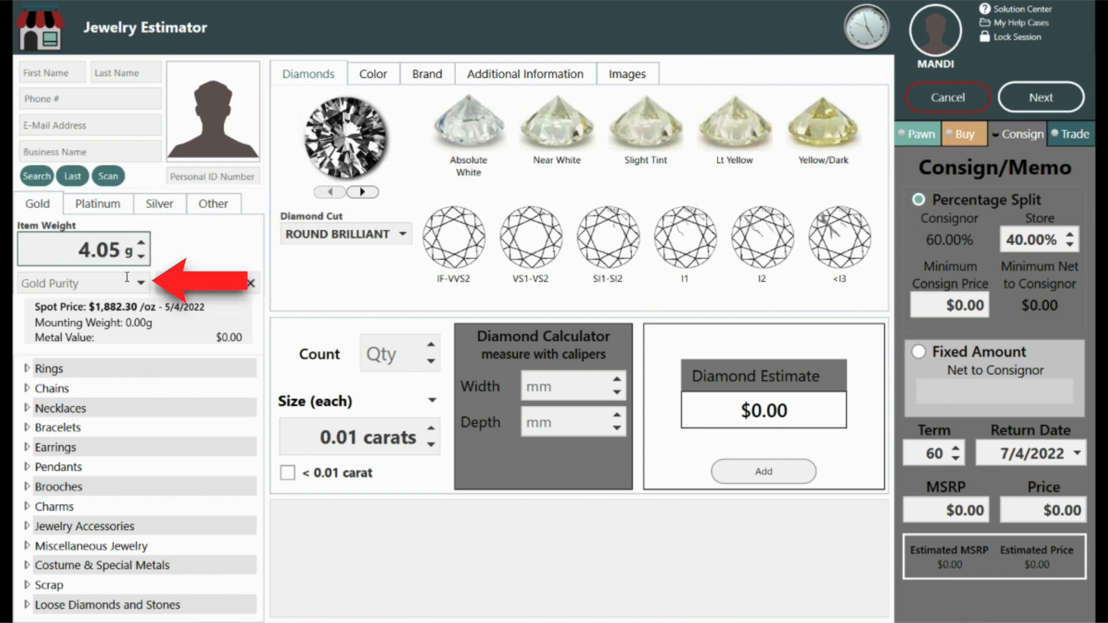
Step: Set the gold purity to 14K - .585 and the gold color to Yellow
click(139, 284)
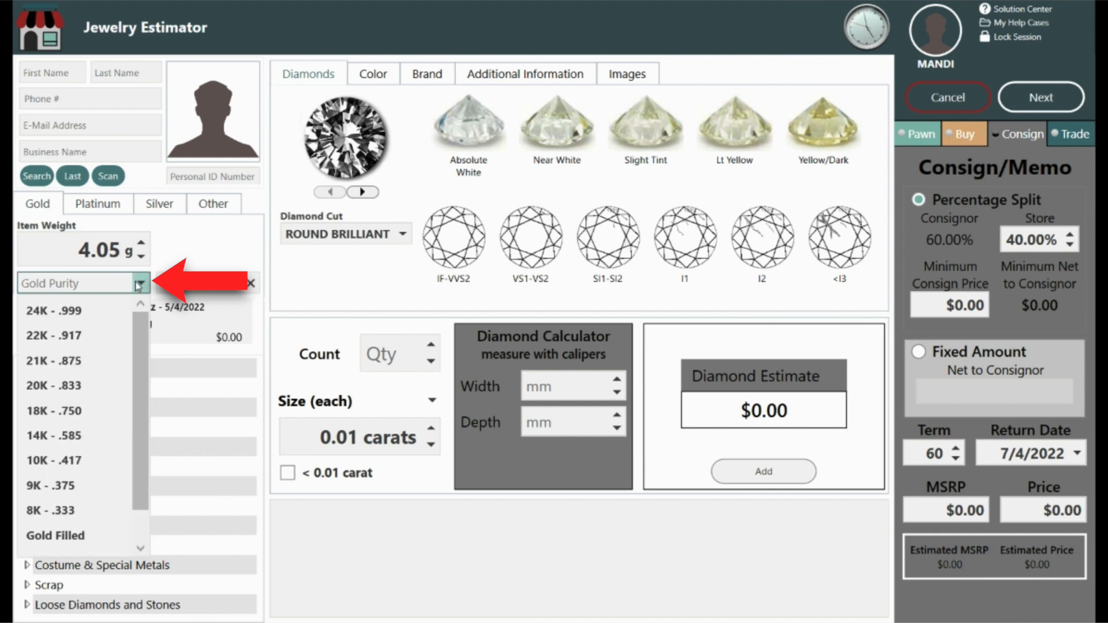
click(72, 435)
click(233, 283)
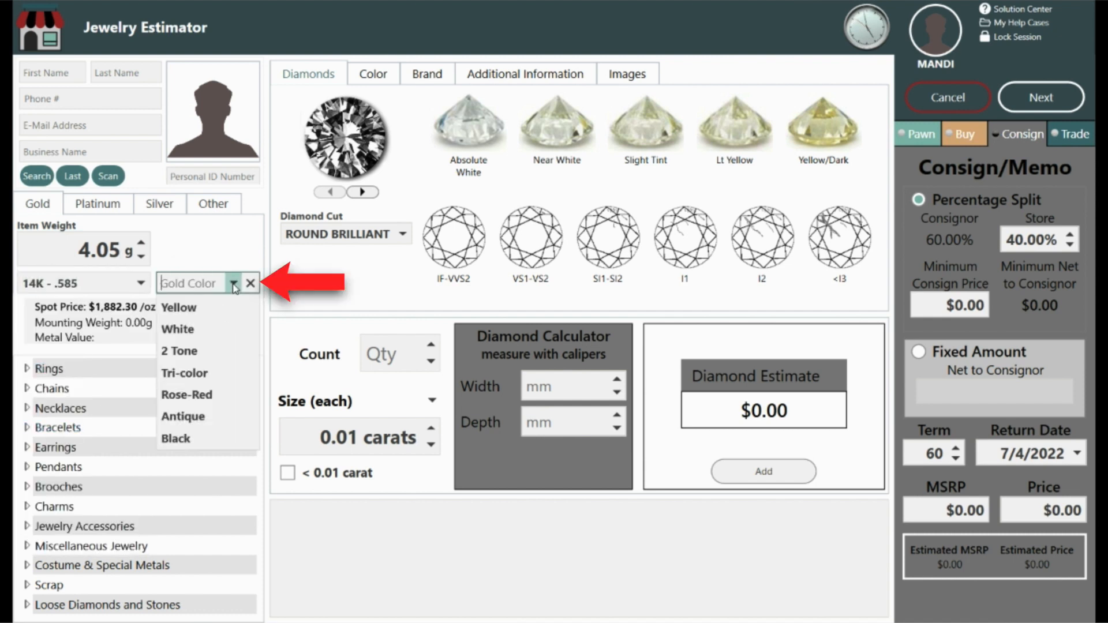
click(222, 307)
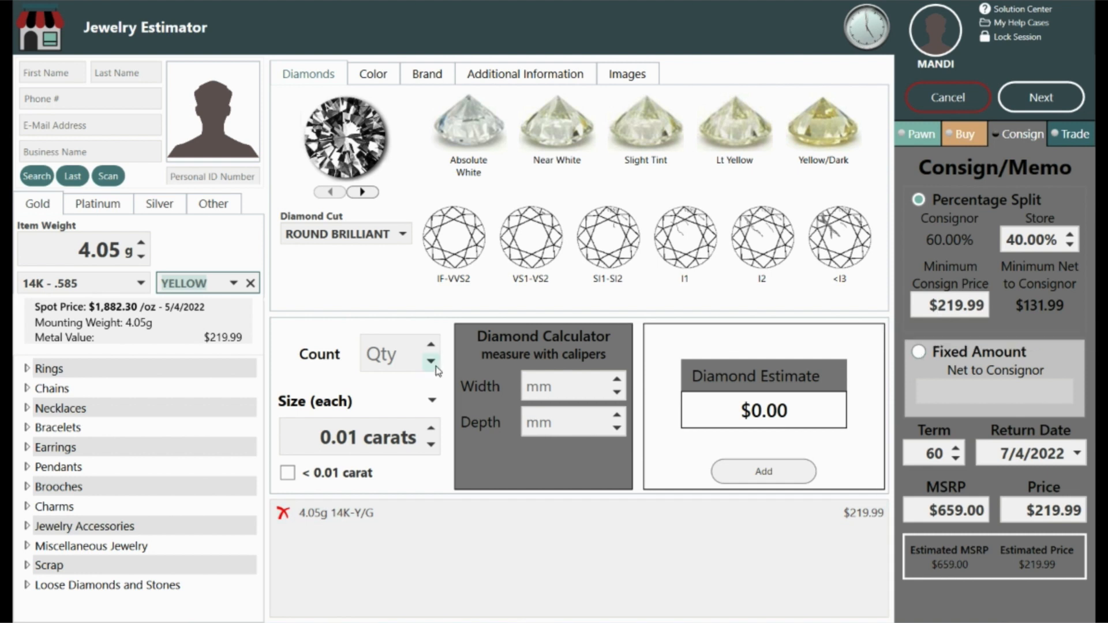
Step: Categorize the item under Rings, Gold-Diamond & Stone Rings, as Lady's Stone & Diamond Rings
click(27, 370)
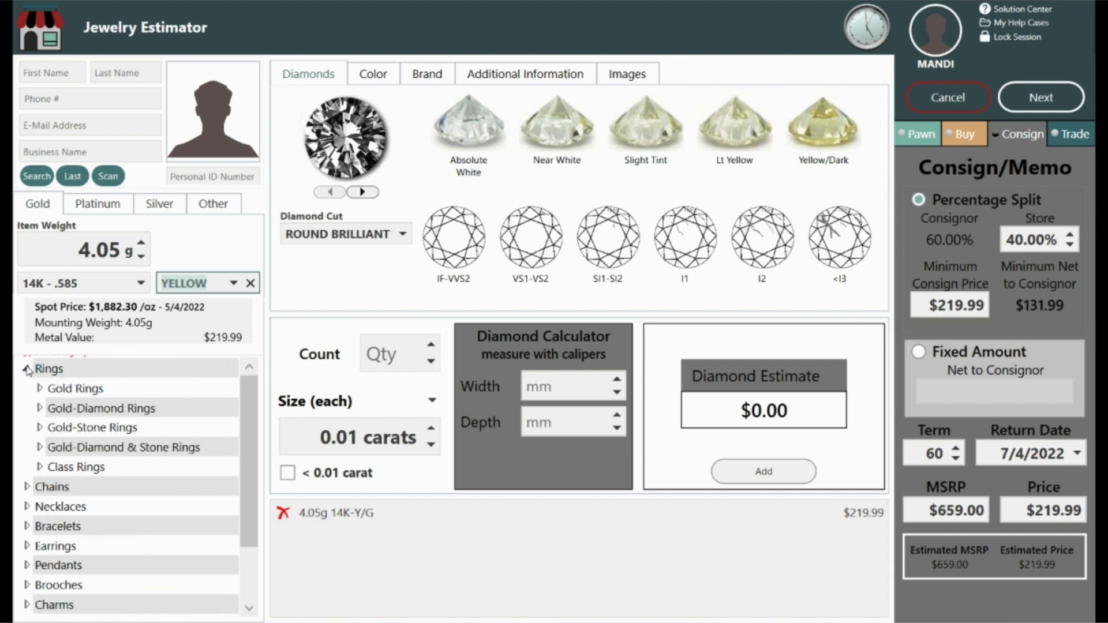
click(39, 448)
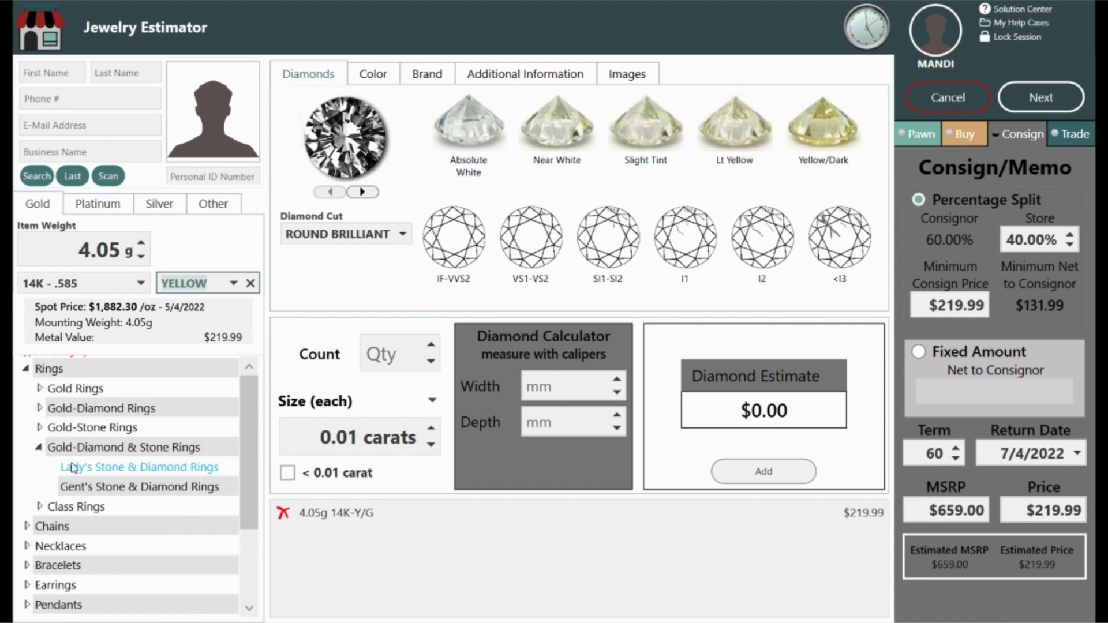
click(86, 469)
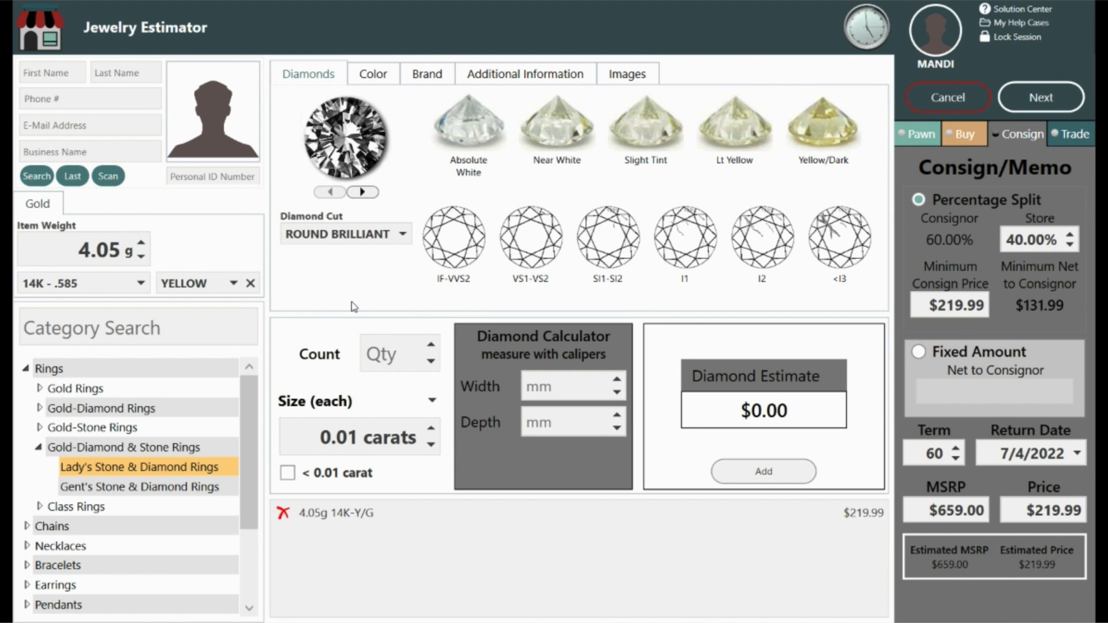
Step: Browse the diamond cuts as far as Pear and set the cut back to Round Brilliant
click(402, 233)
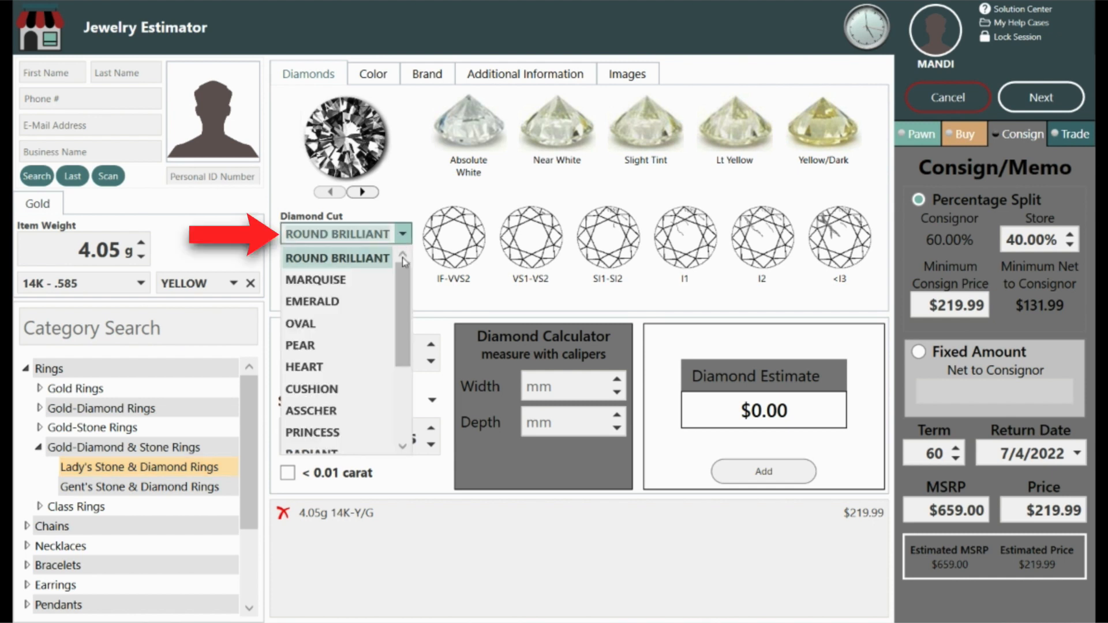
mouse_move(406, 288)
mouse_down()
mouse_move(408, 379)
mouse_move(406, 283)
mouse_up()
click(361, 192)
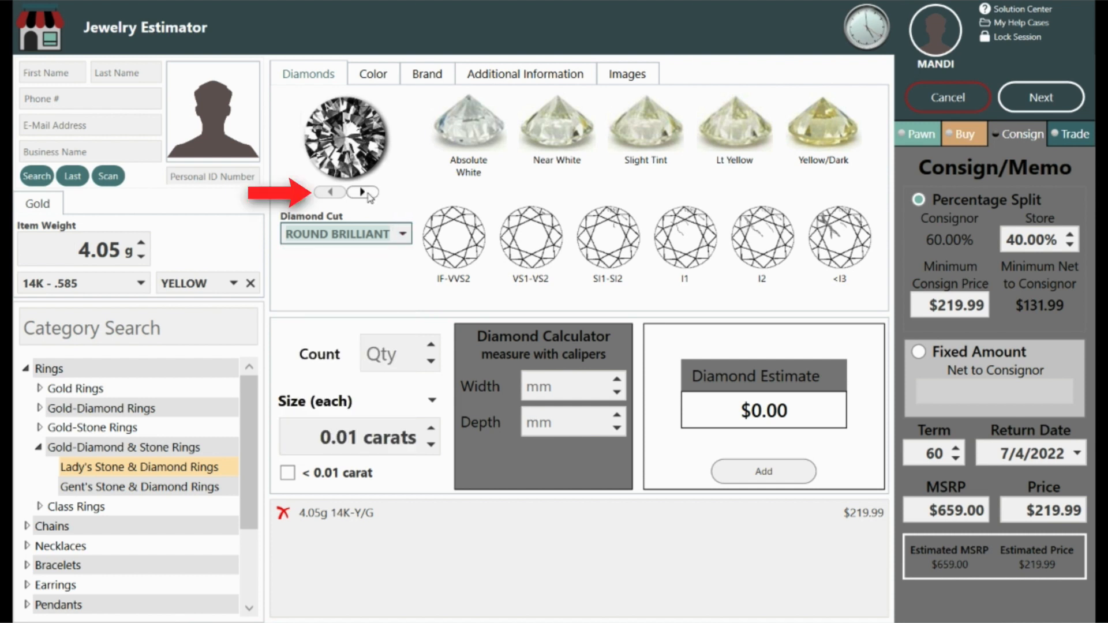
click(362, 192)
click(362, 192)
click(361, 192)
click(367, 195)
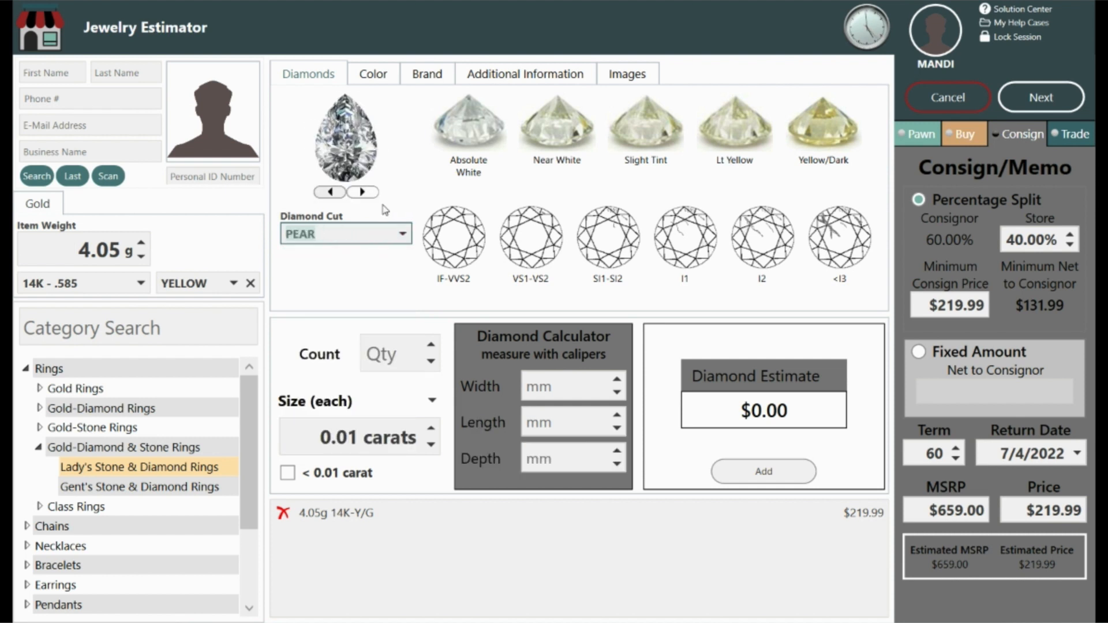
click(402, 234)
click(354, 259)
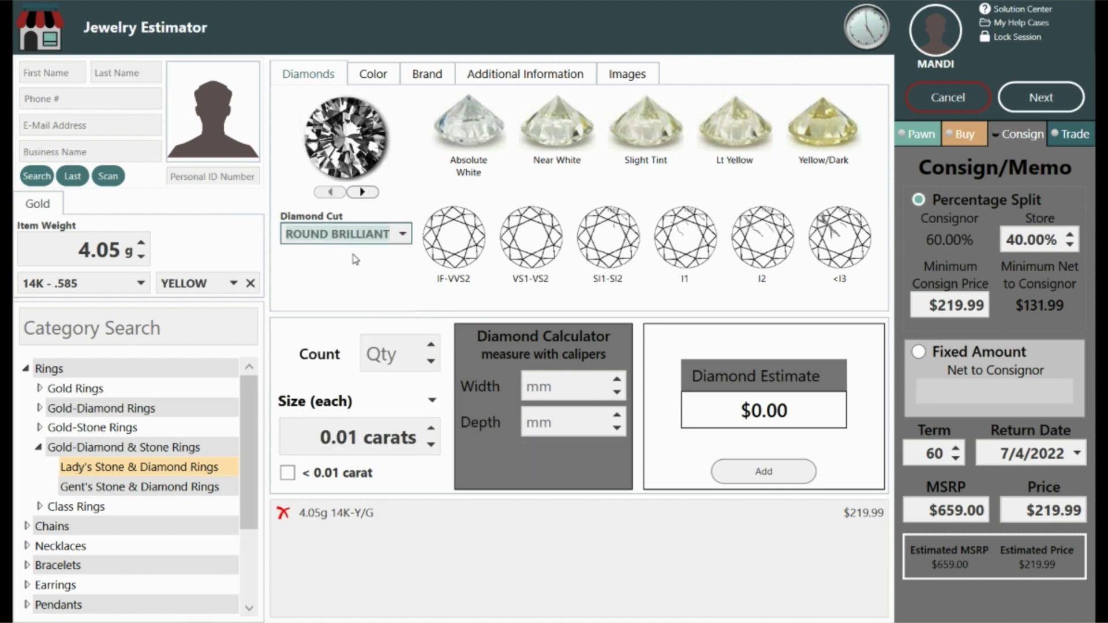
Step: Add one round brilliant diamond of 0.50 carats with Lt Yellow color and I2 clarity to the ring
click(741, 132)
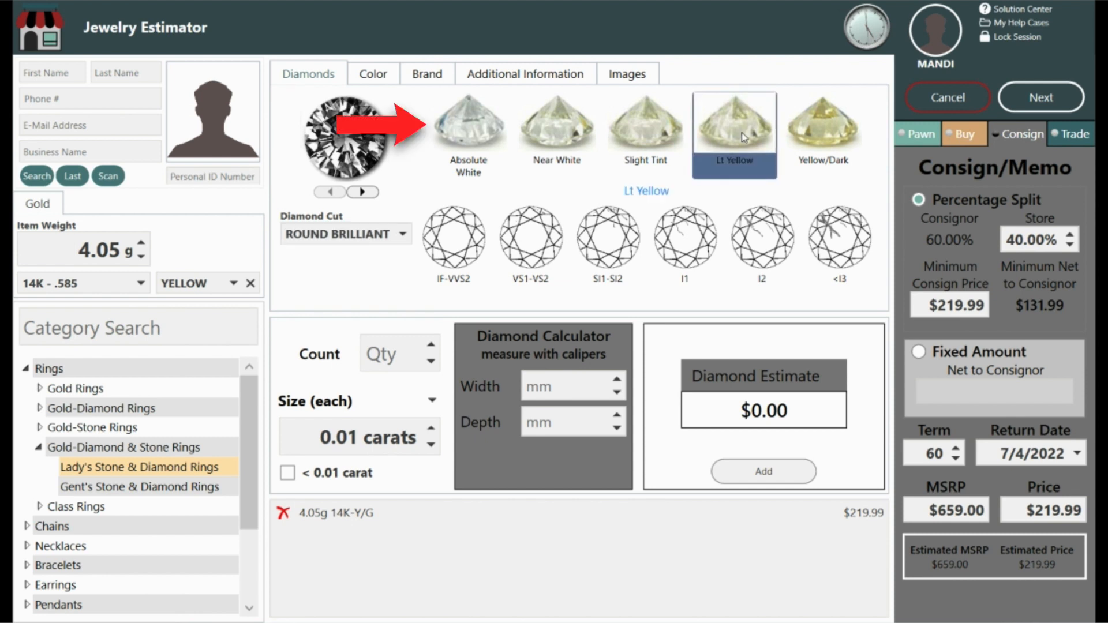
click(764, 238)
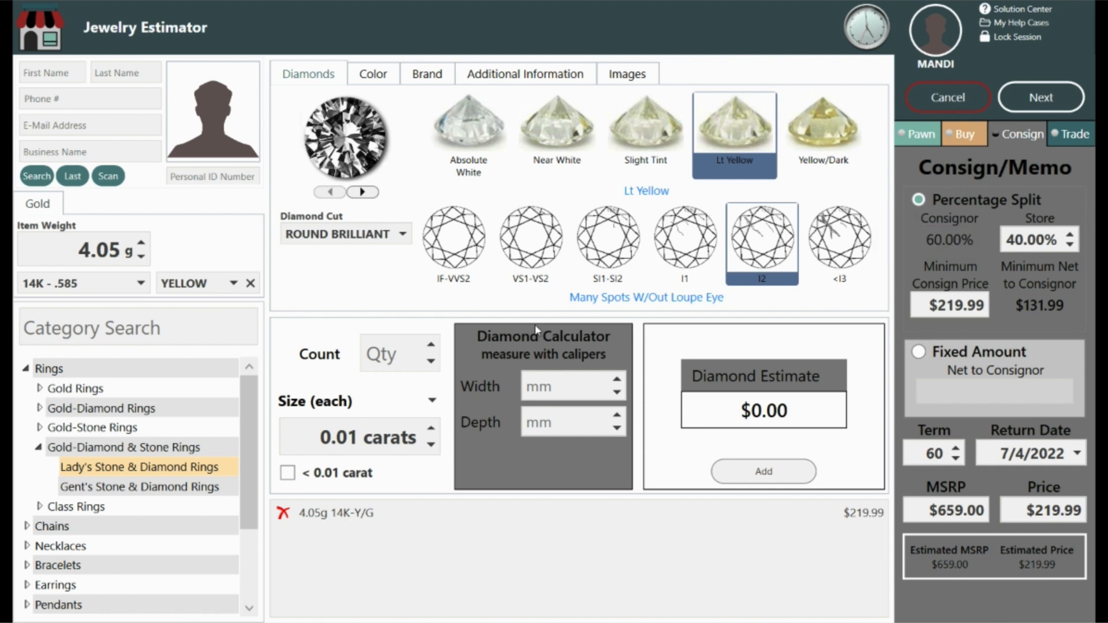
click(431, 346)
click(358, 434)
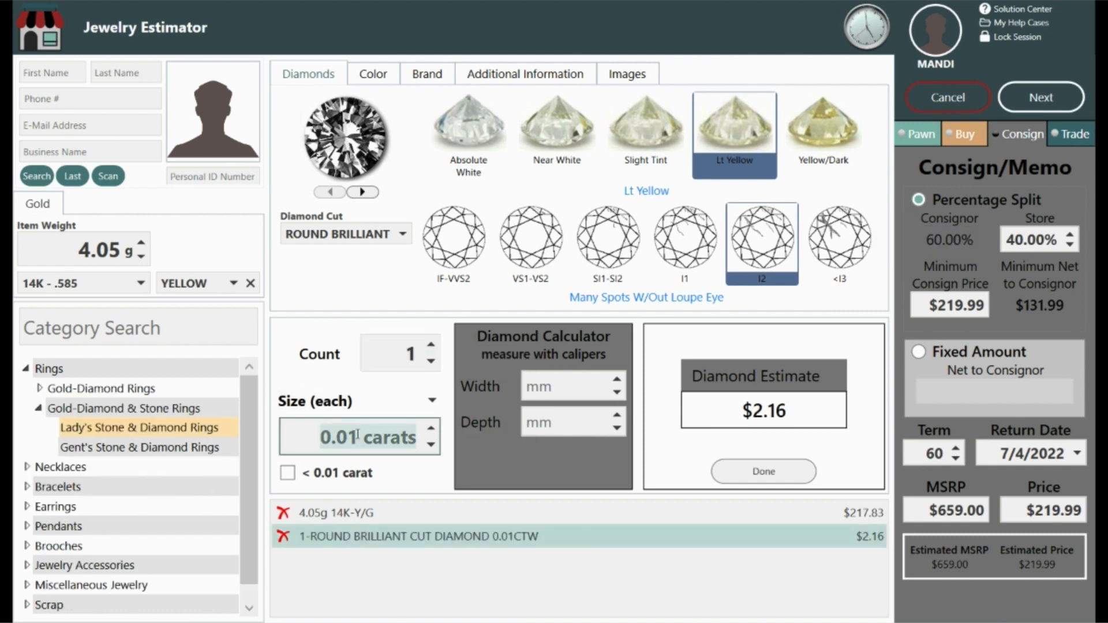
text(0)
text(5)
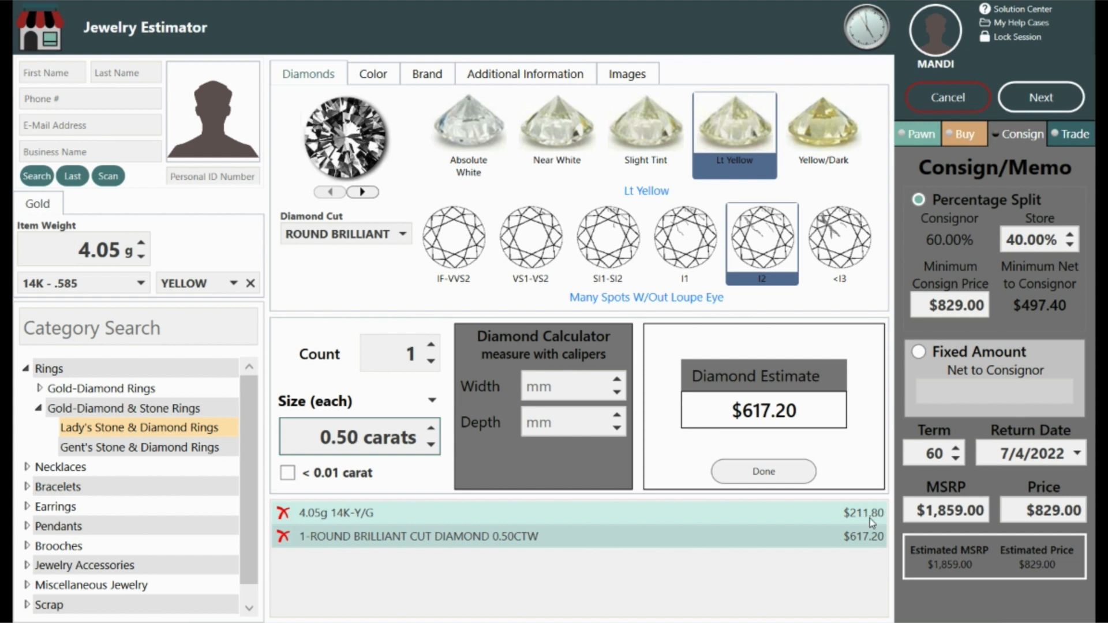
click(763, 471)
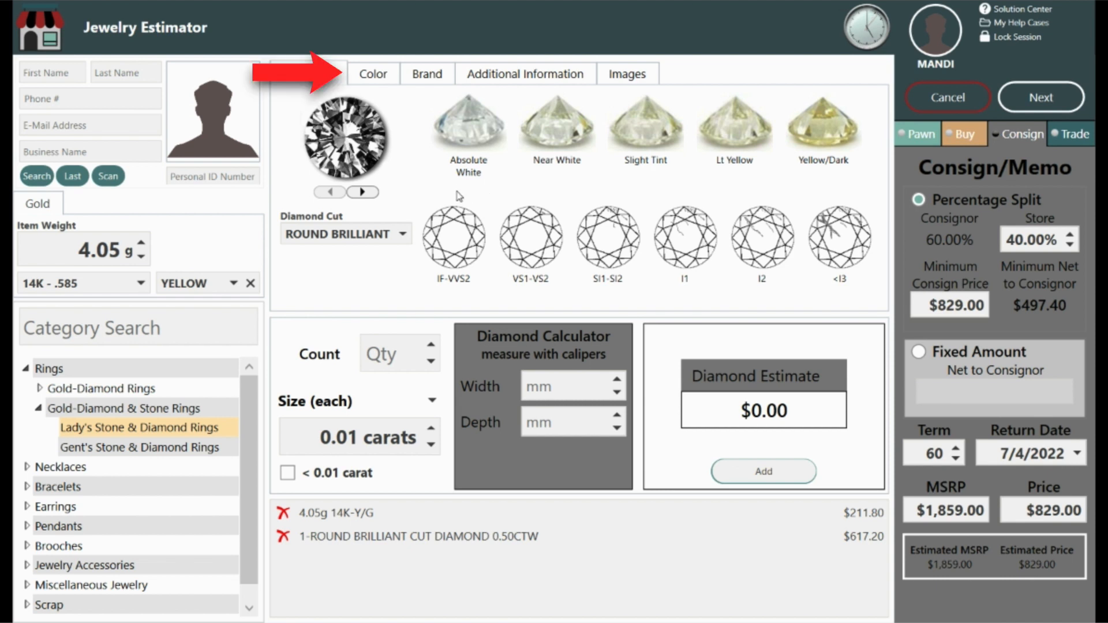
Step: Look through the colored stone names, select Rose Quartz and pick the color Red
click(374, 76)
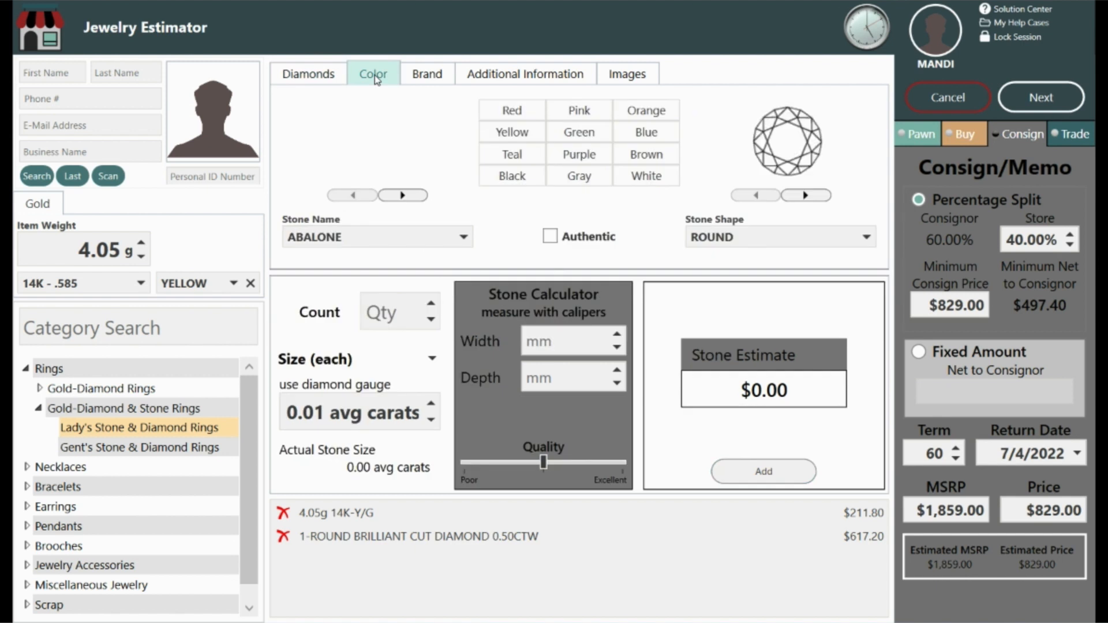
click(462, 237)
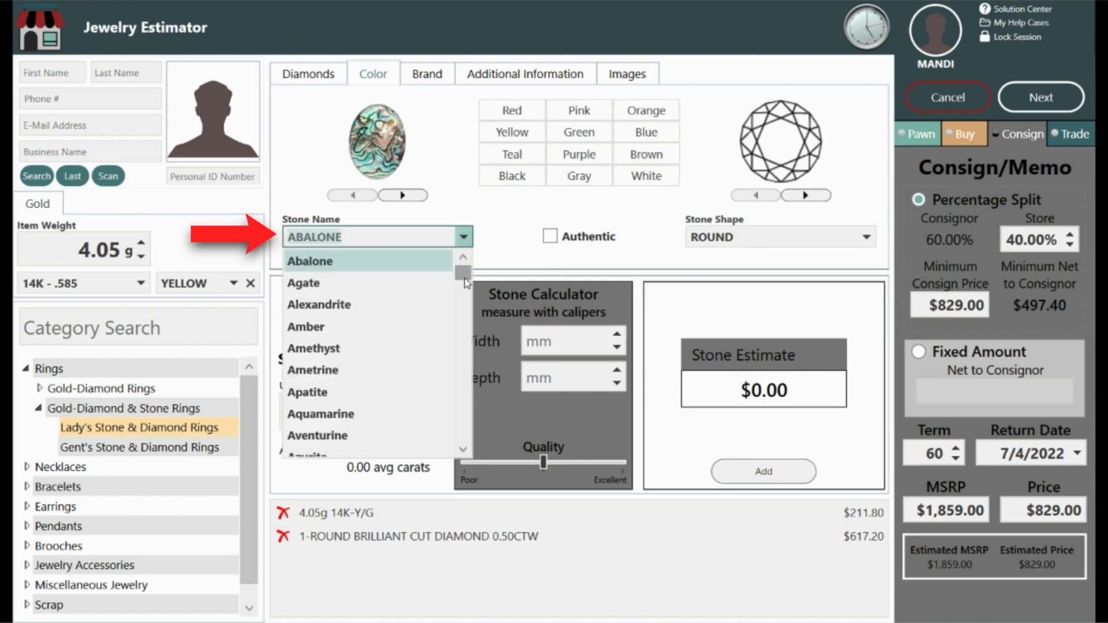
click(402, 196)
click(402, 196)
click(402, 197)
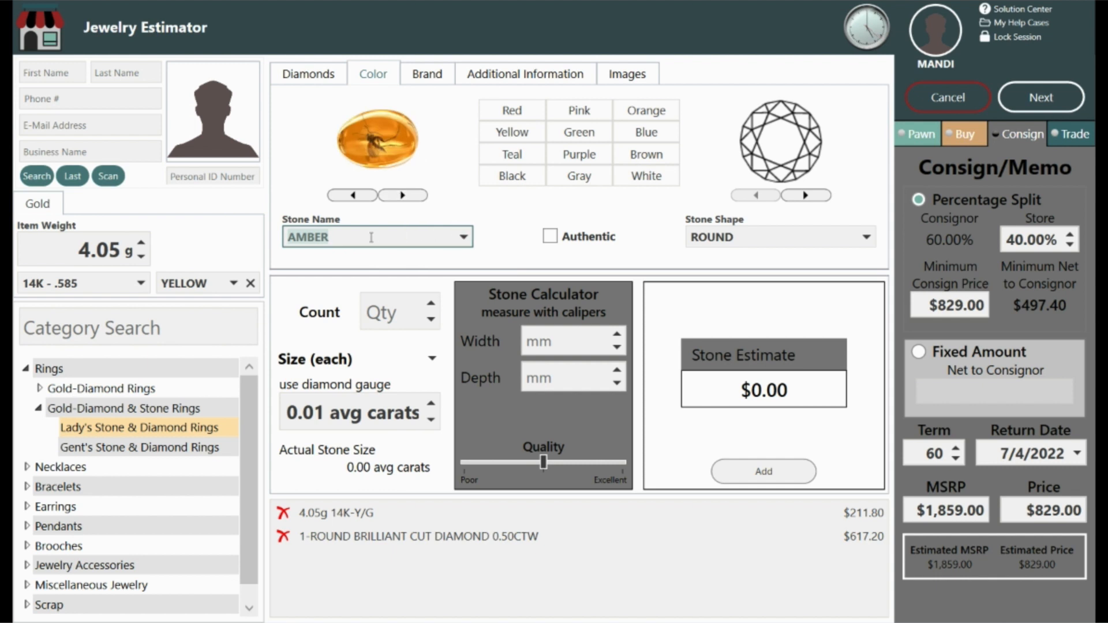
text(ru)
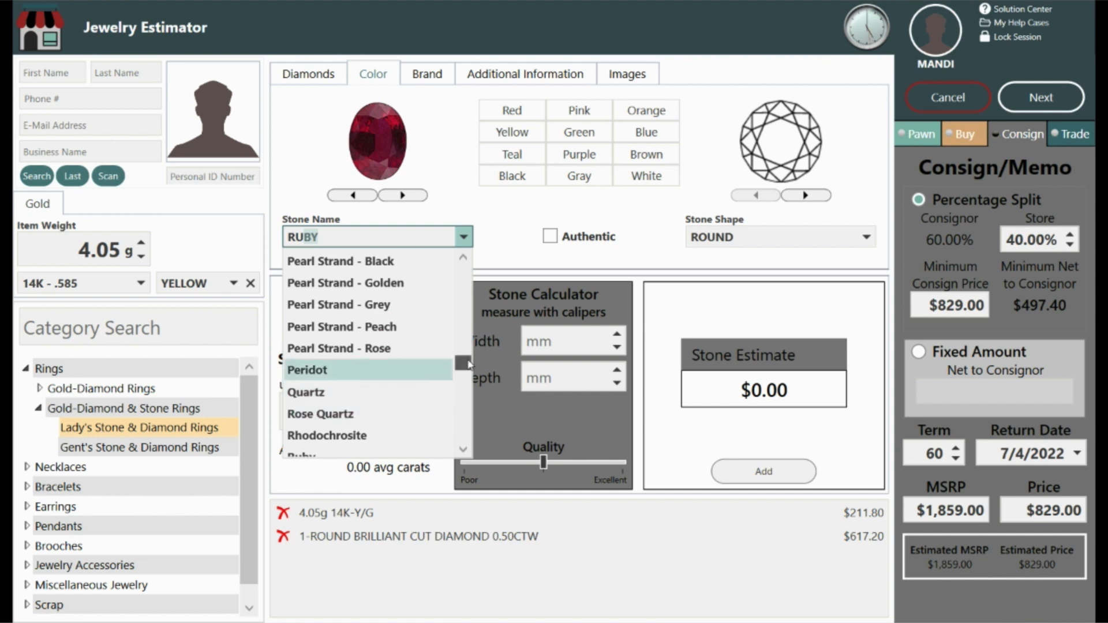
key(Down)
key(Down)
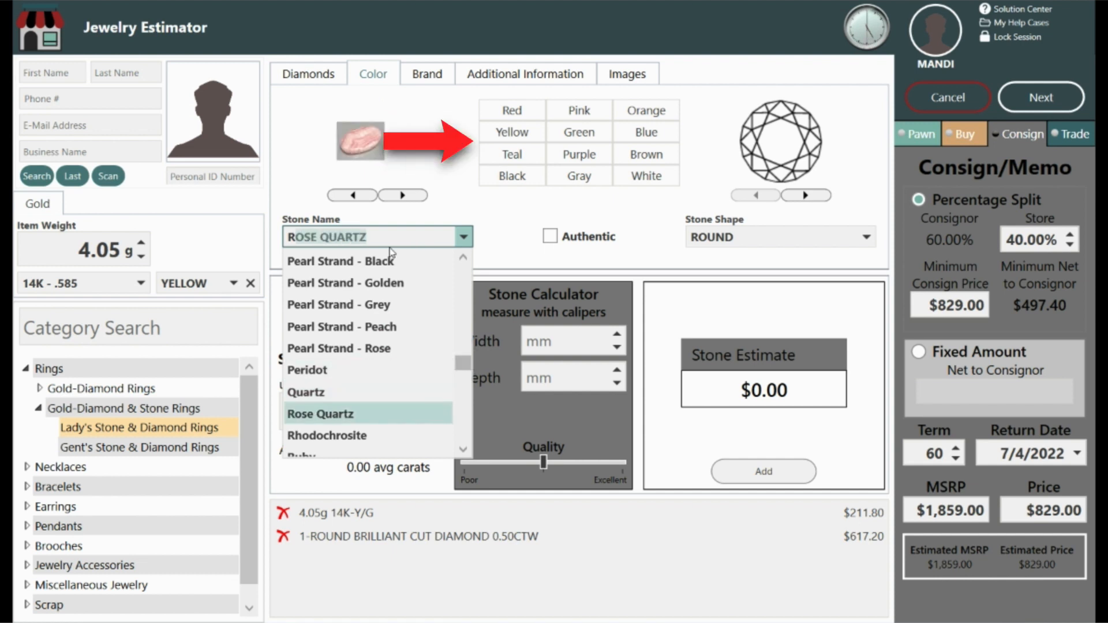
click(521, 115)
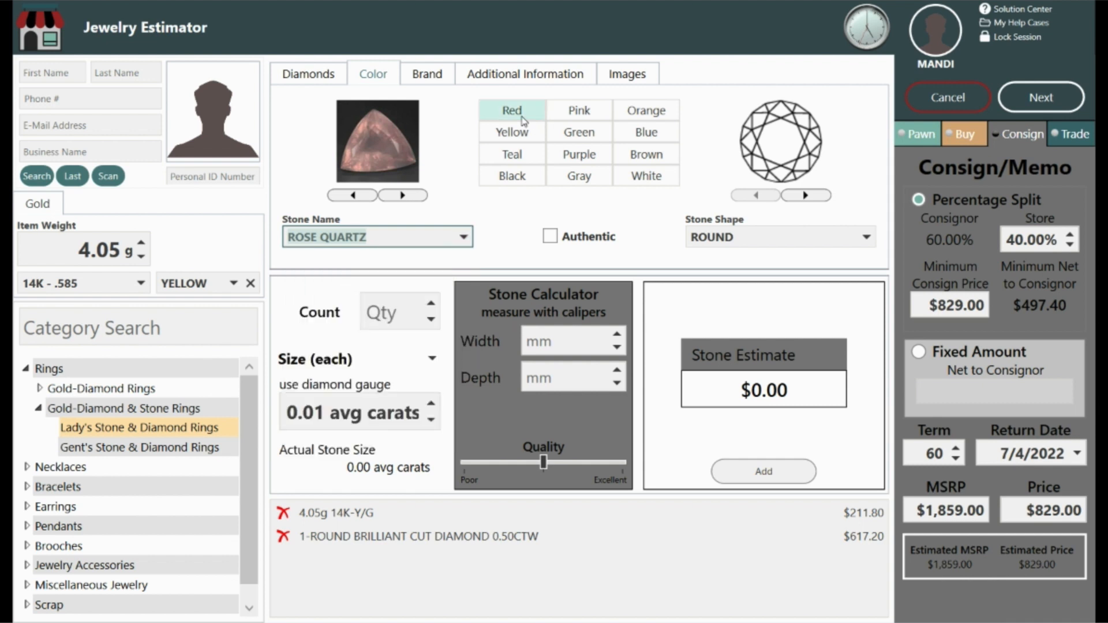
Step: Add four oval rose quartz stones averaging 0.04 carats each to the ring
click(806, 195)
click(431, 303)
click(431, 303)
click(431, 303)
click(430, 303)
click(324, 410)
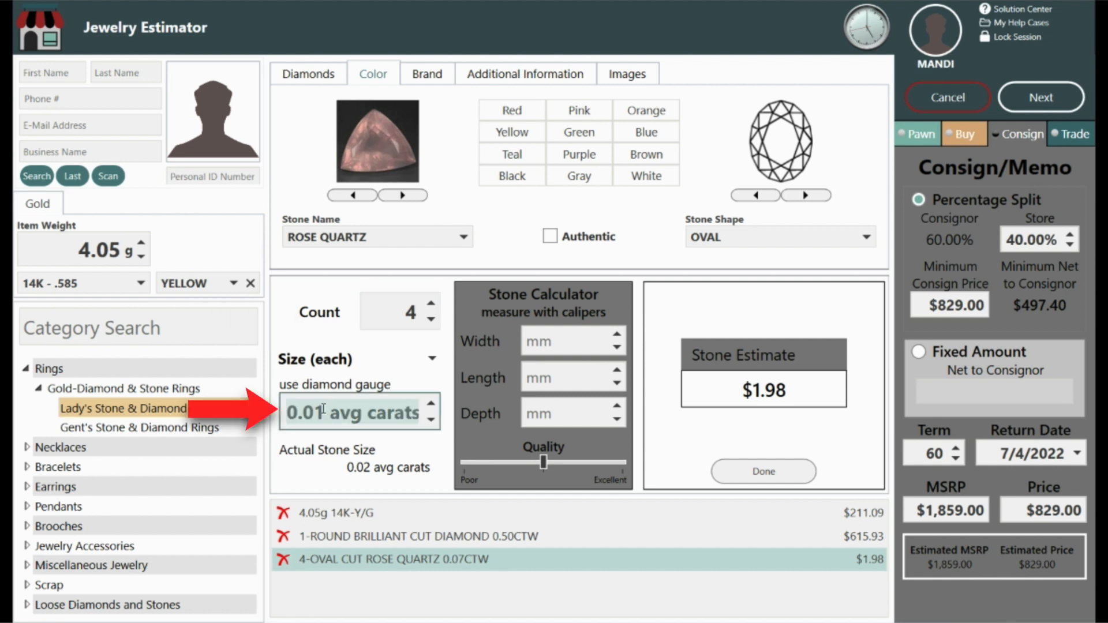
text(0.04)
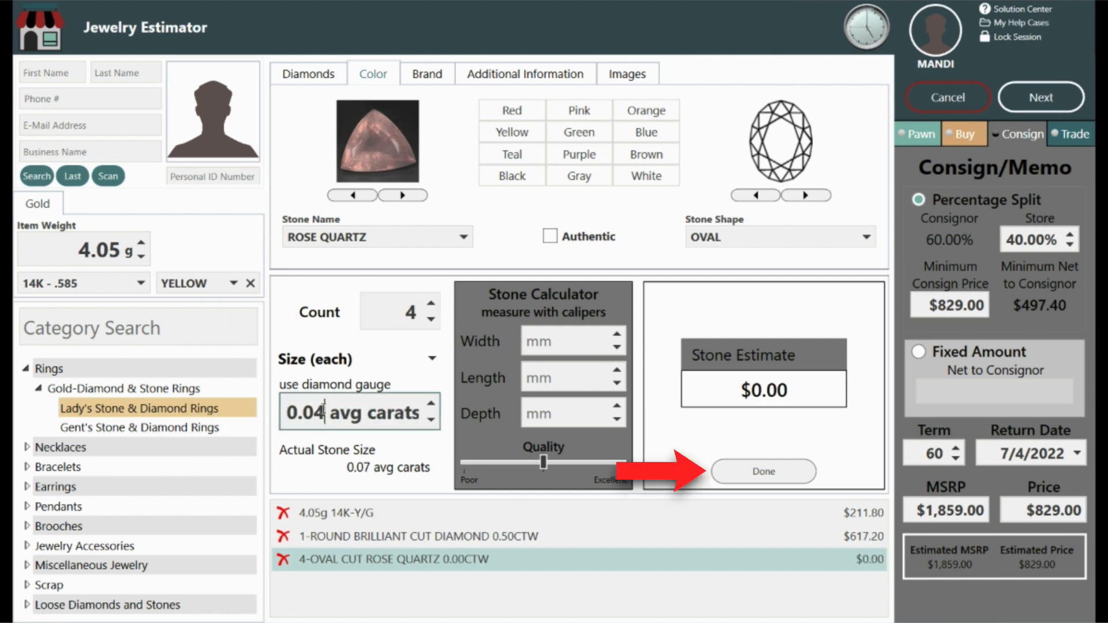
click(762, 472)
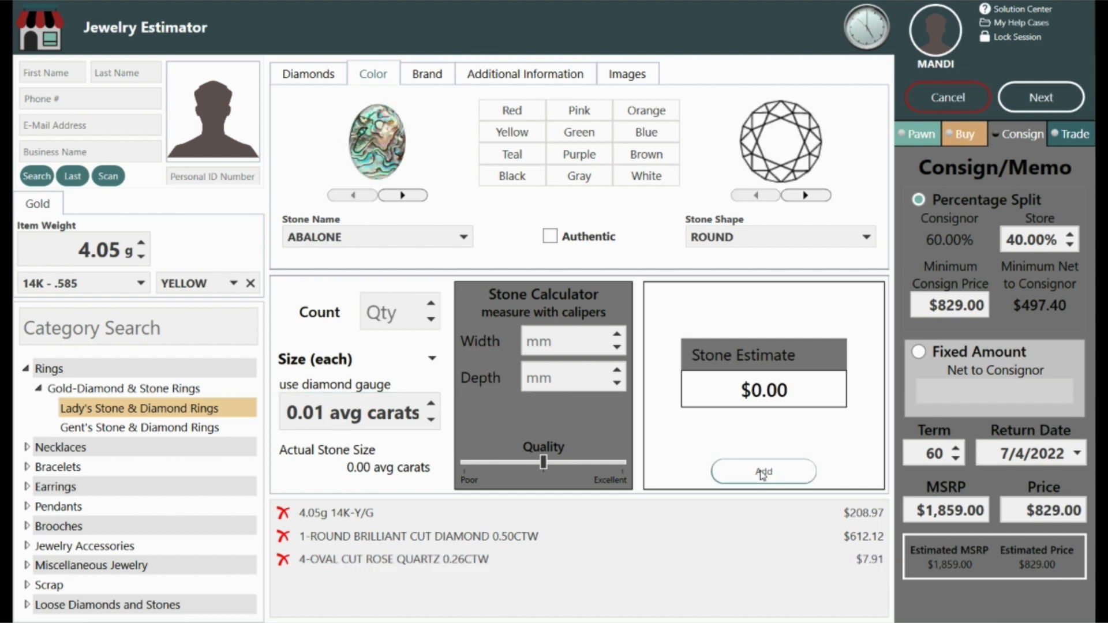
Step: Try Pandora as the ring's brand and reset the brand name to blank
click(434, 78)
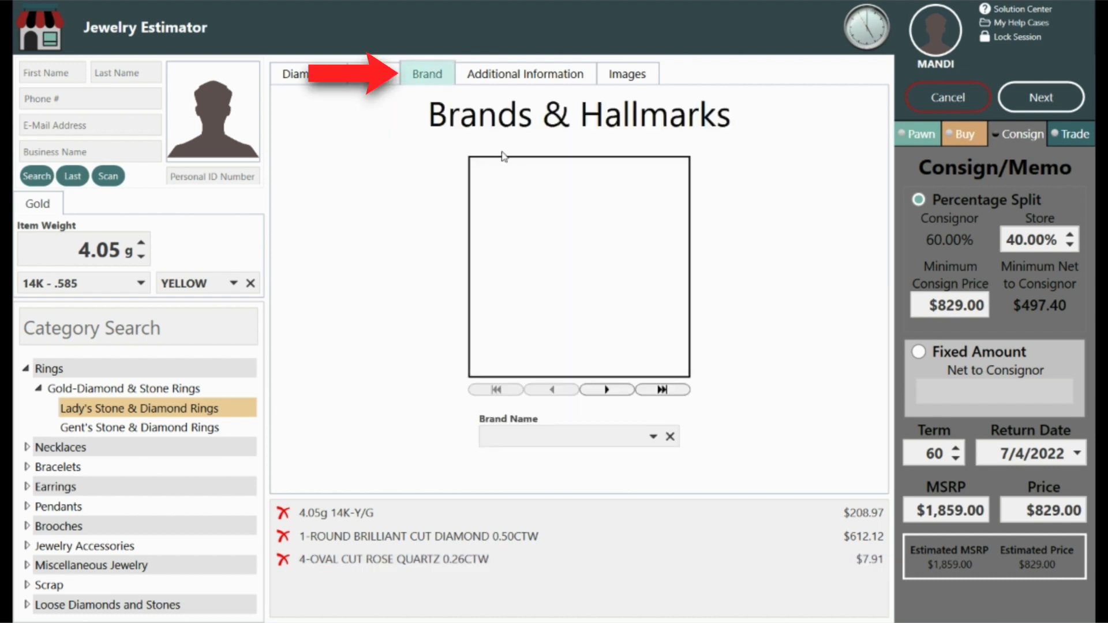
click(652, 437)
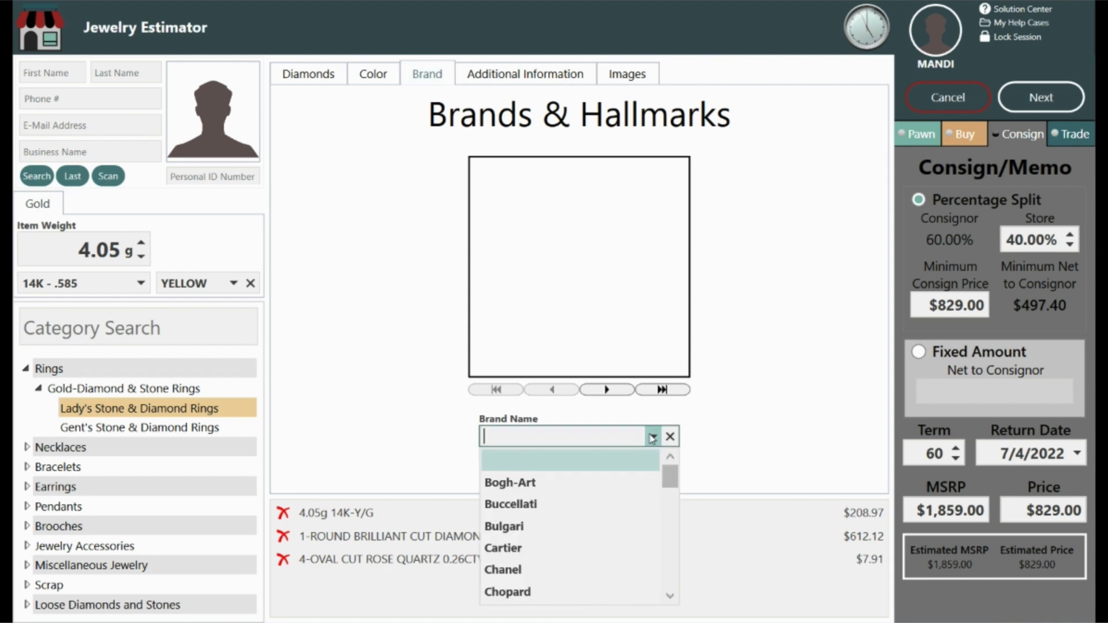
click(522, 571)
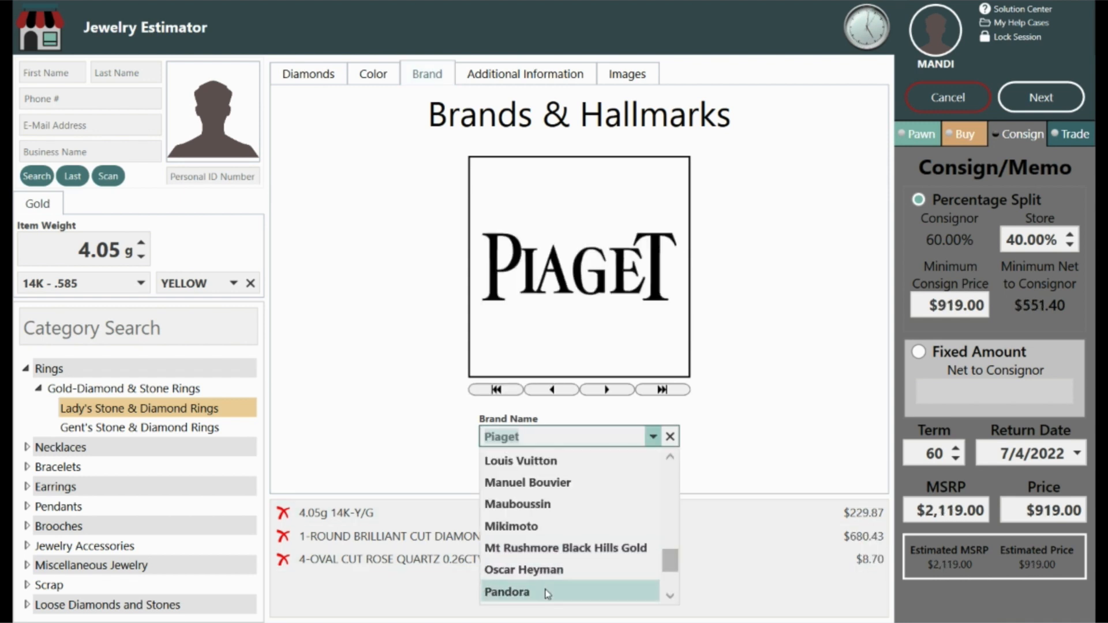
click(546, 592)
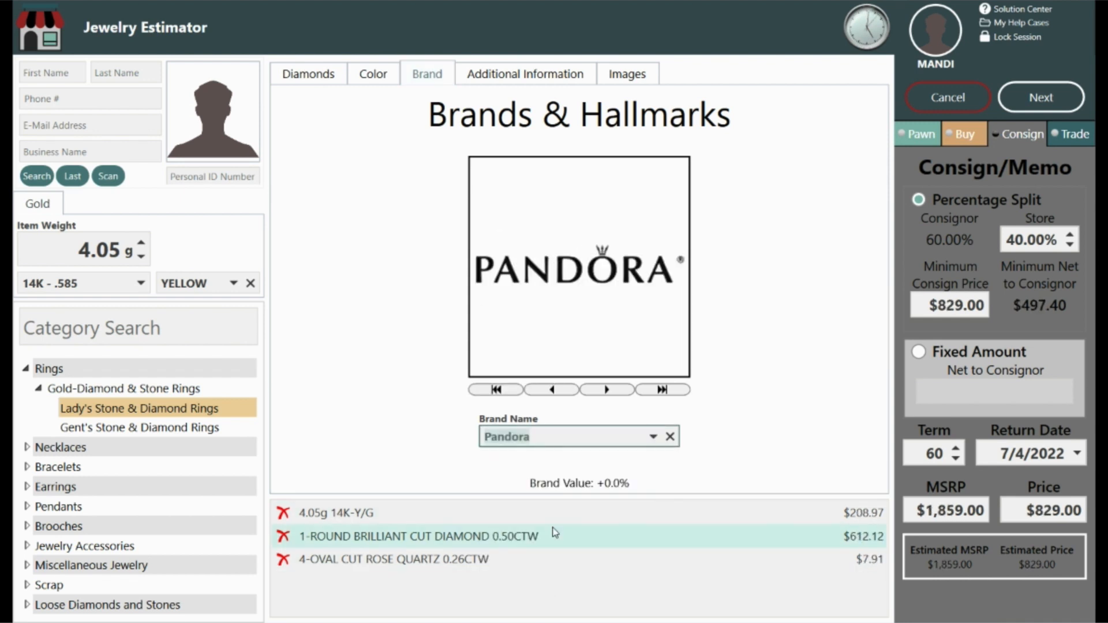
click(649, 442)
scroll(577, 482, up, 10)
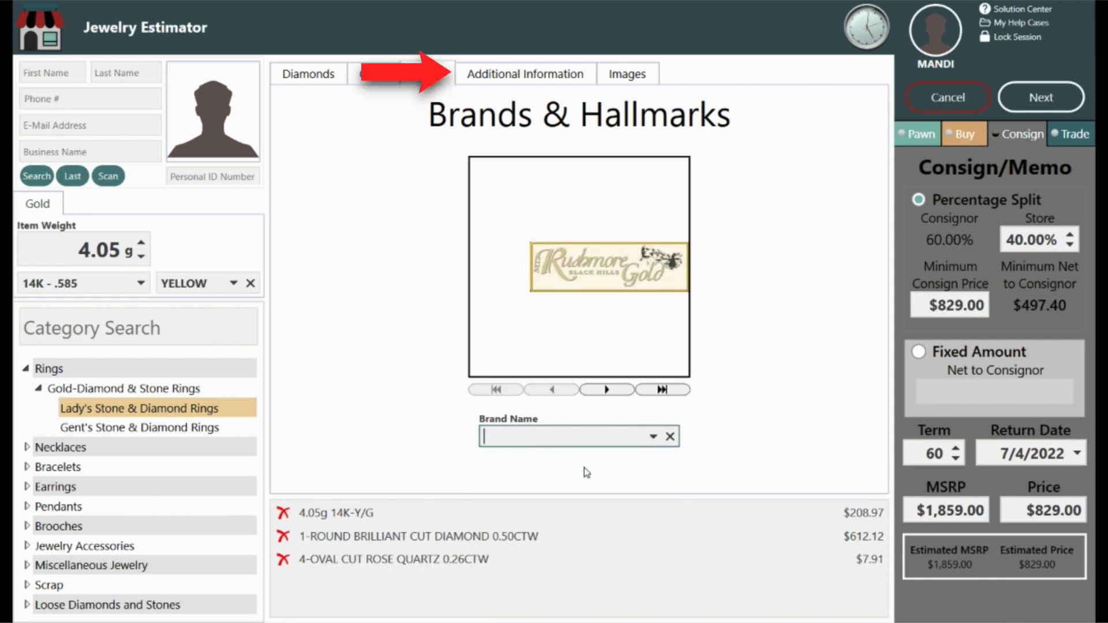
Step: Set the ring's storage location to JEWELRY 1 in its additional information
click(522, 80)
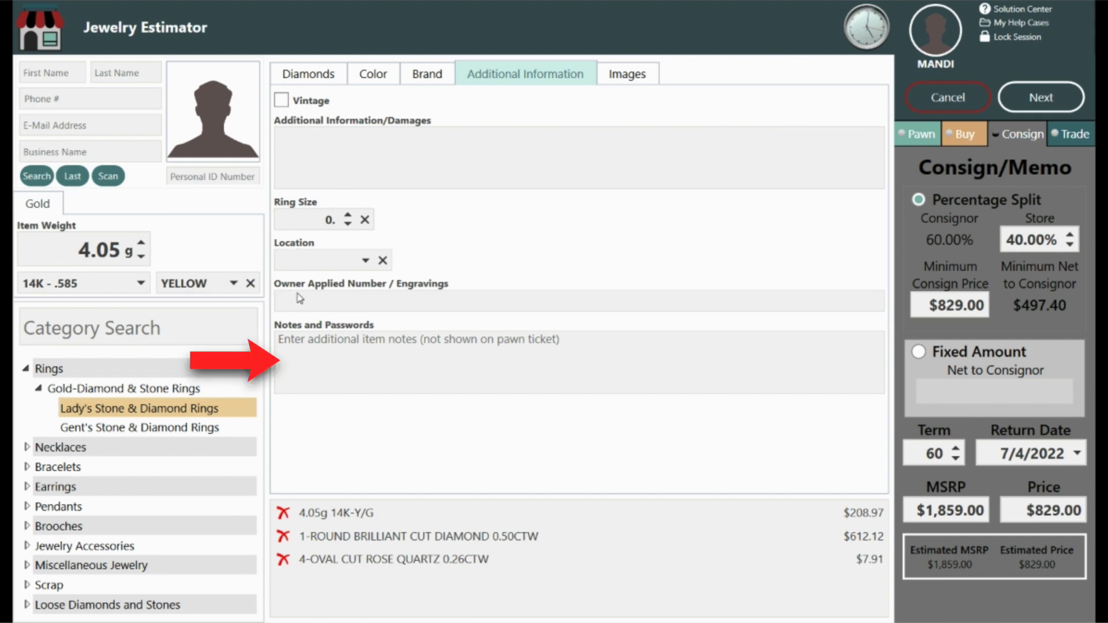
click(366, 260)
scroll(384, 347, down, 2)
scroll(385, 346, down, 3)
click(336, 386)
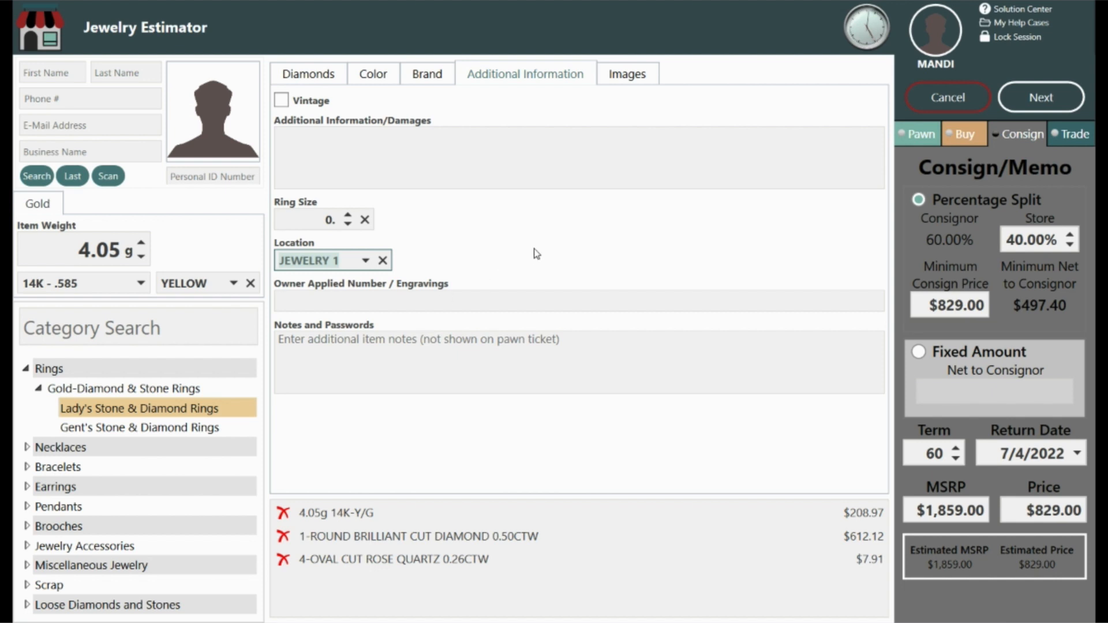
Step: Find the existing customer by partial first and last name, attach them to the estimate and view their loan activity report
click(61, 75)
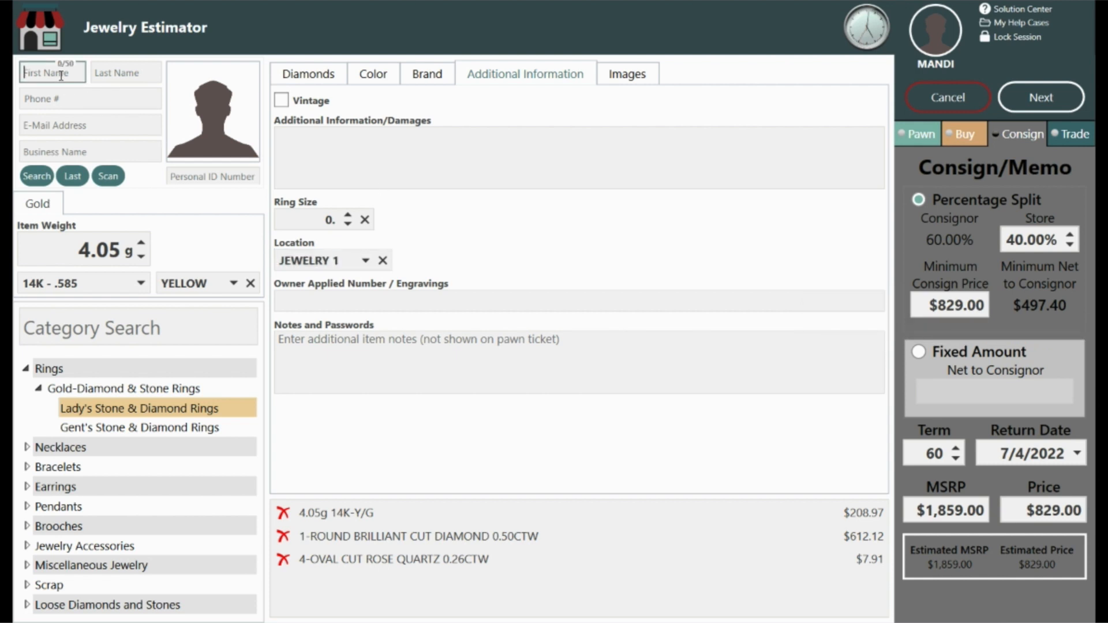
text(KR)
key(Tab)
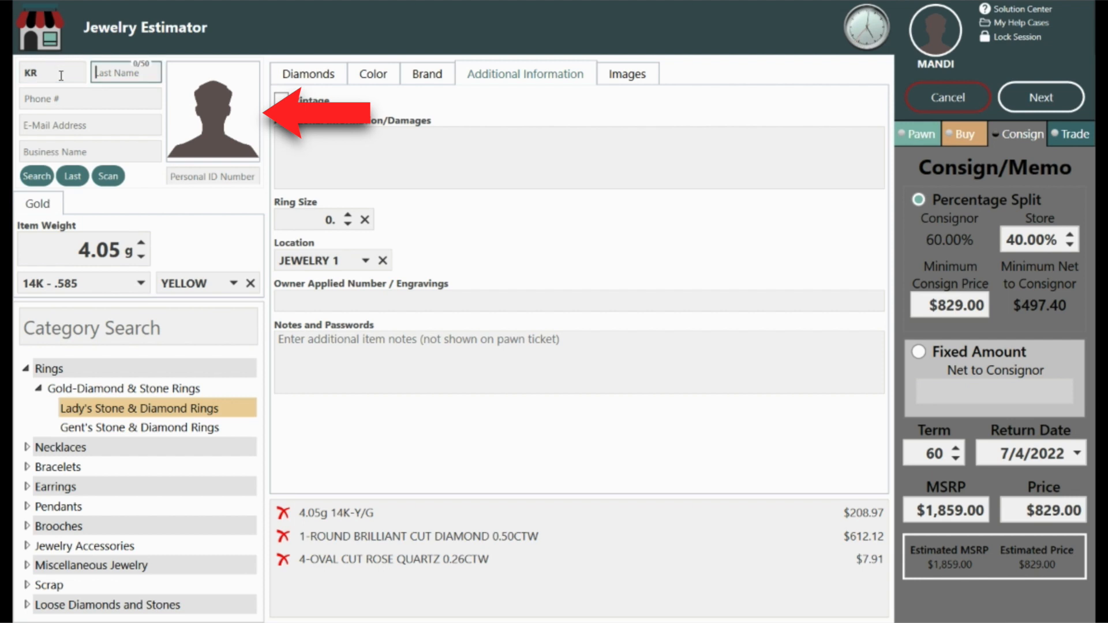
text(BA)
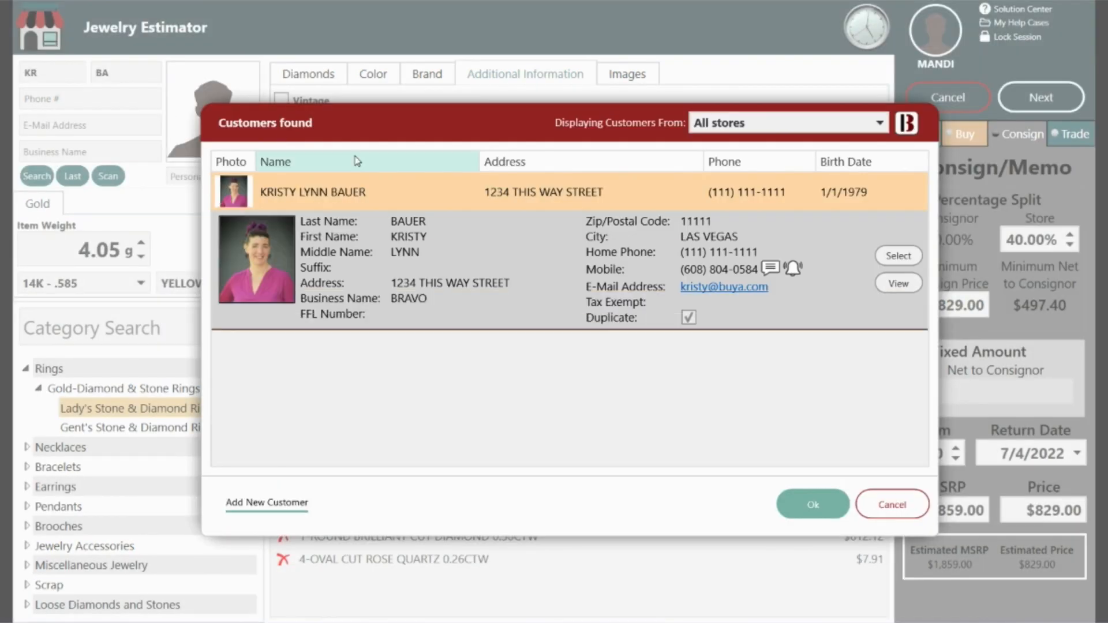
click(814, 503)
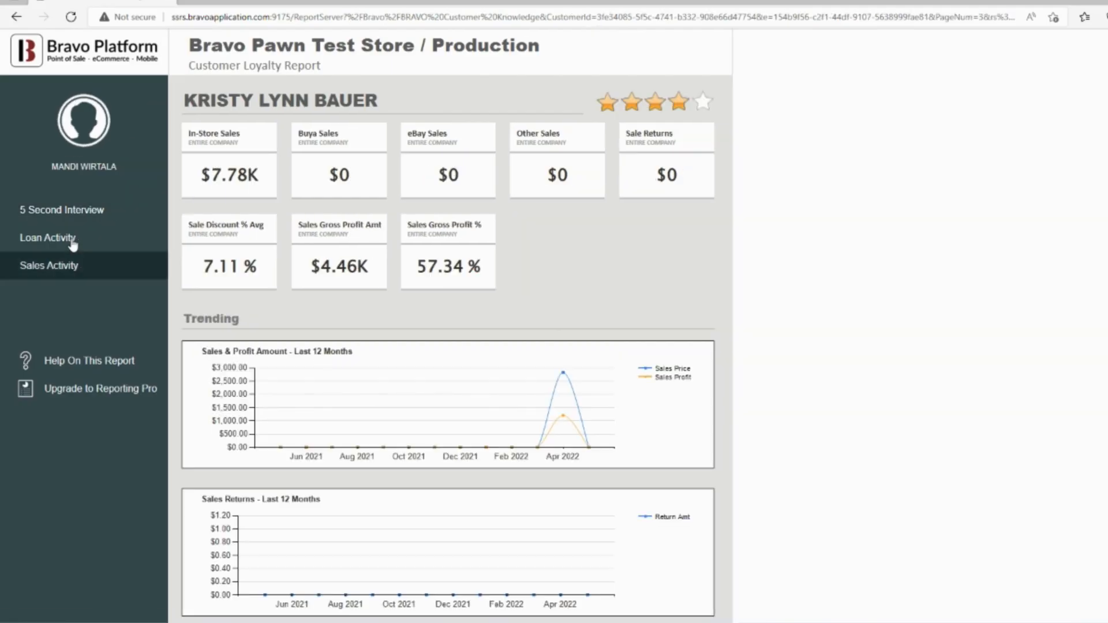
click(69, 239)
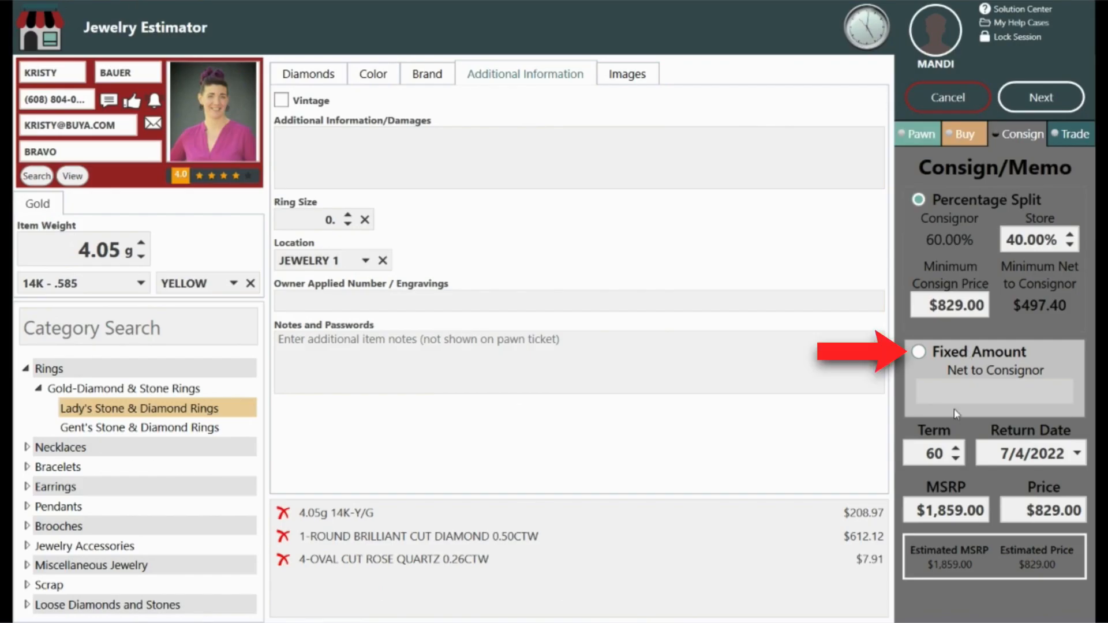
Step: Set the consignment term to 90 and switch the payout from percentage split to a fixed amount
double_click(944, 453)
text(90)
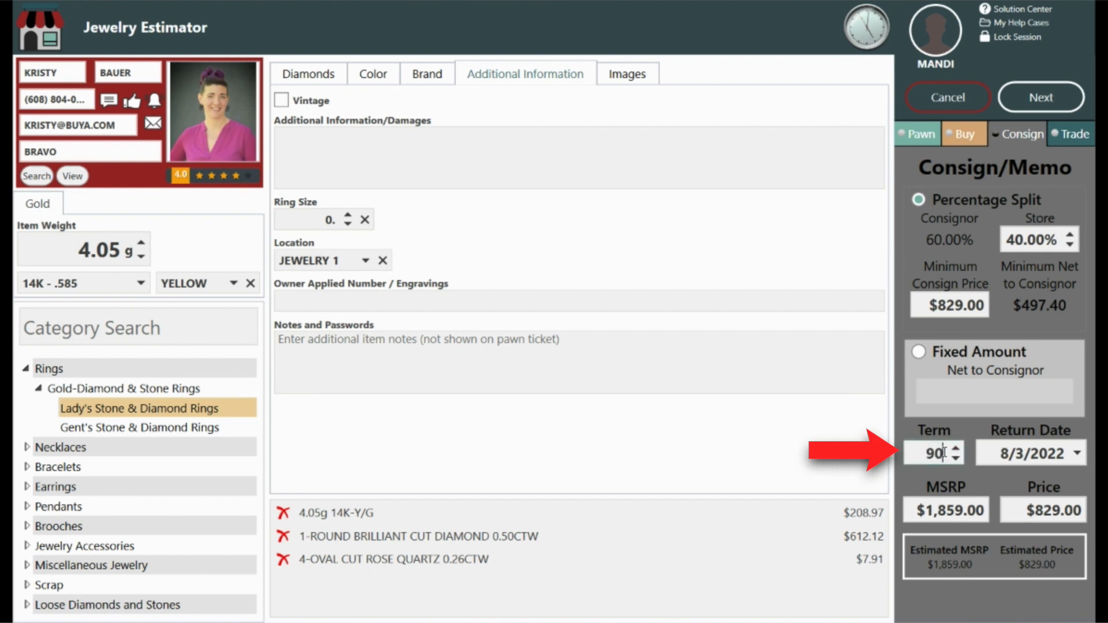
click(919, 352)
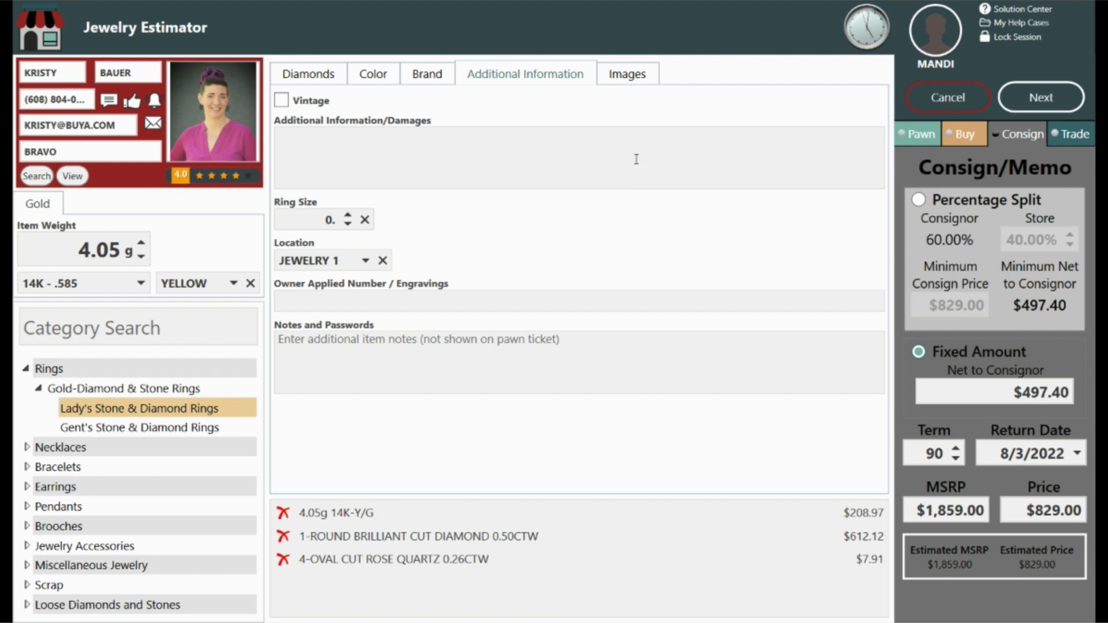
Step: Show the options for pasting or capturing an image of the ring
click(629, 77)
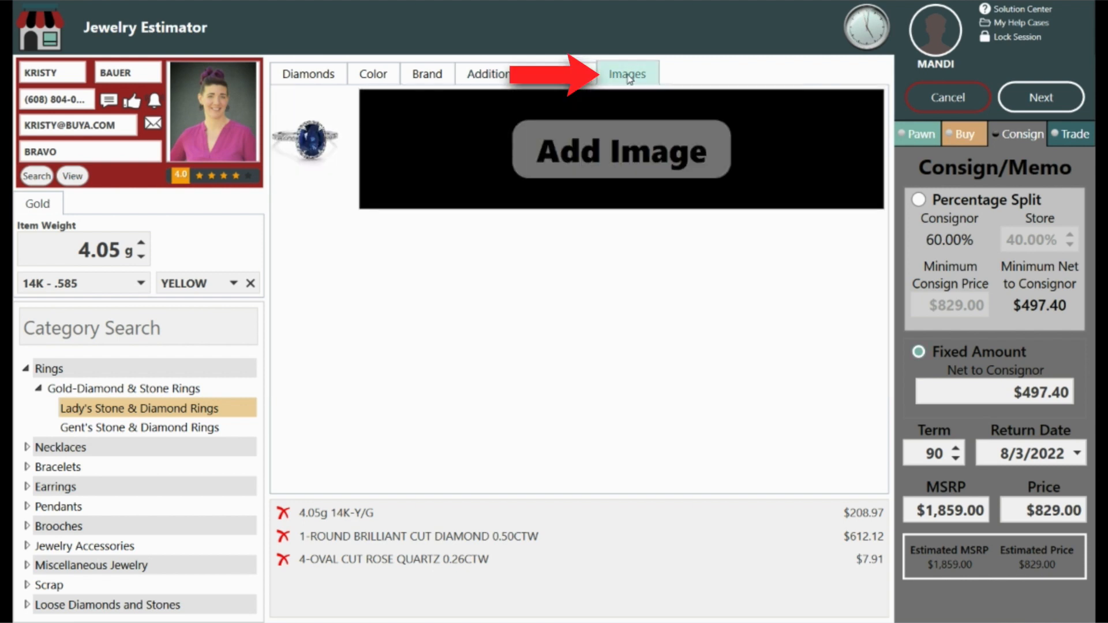
right_click(765, 167)
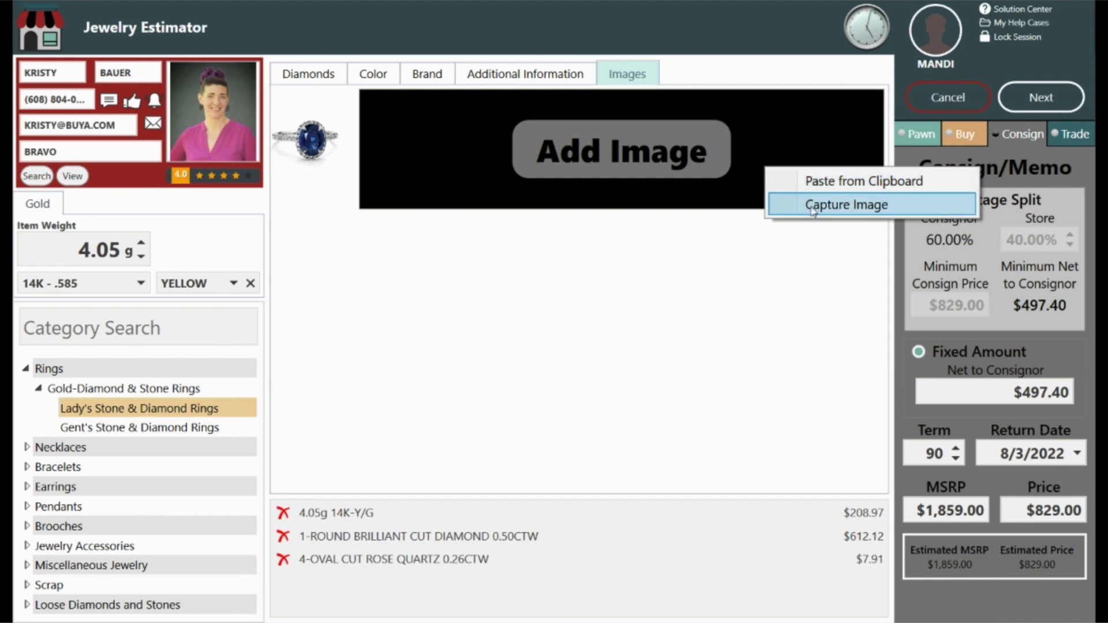
Step: Add the ring estimate to the transaction as a consignment, proceed to tender and save the transaction
click(1049, 96)
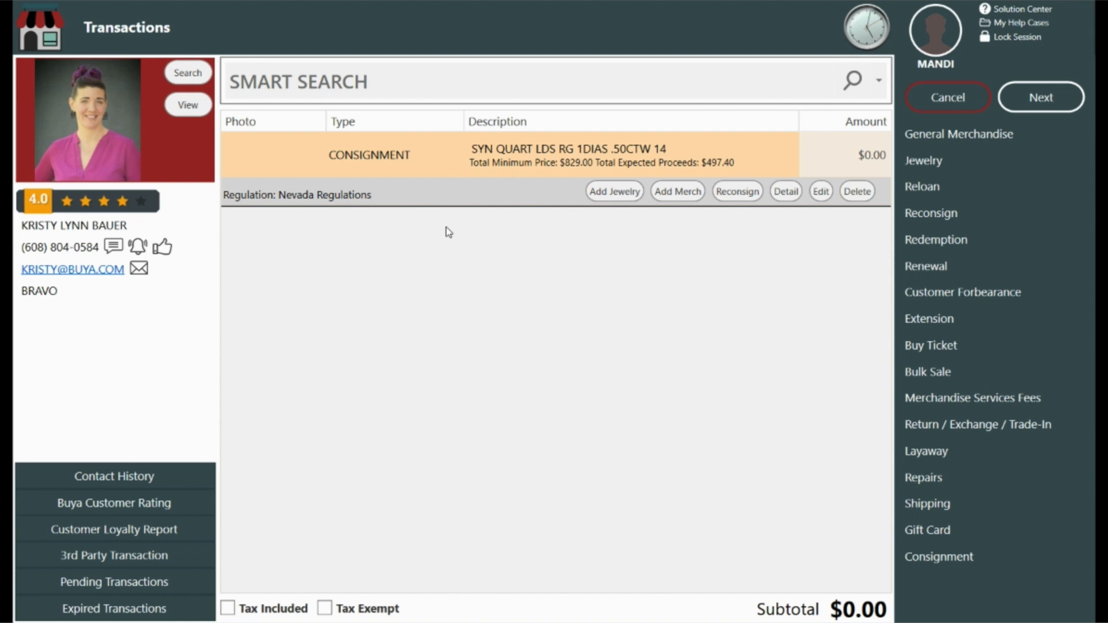
click(1043, 101)
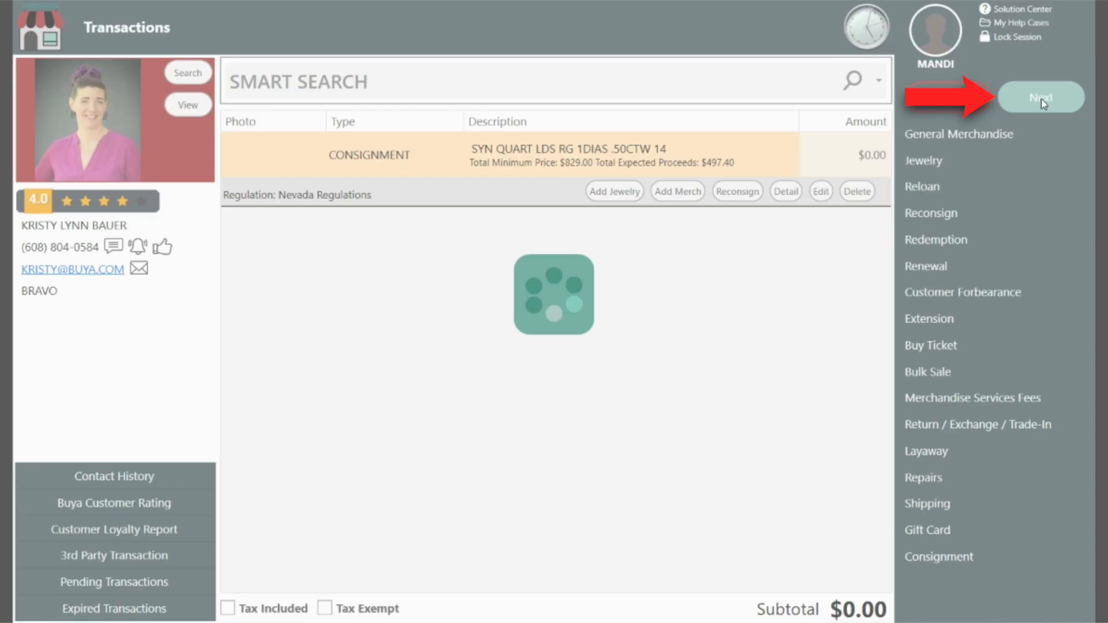
click(1030, 101)
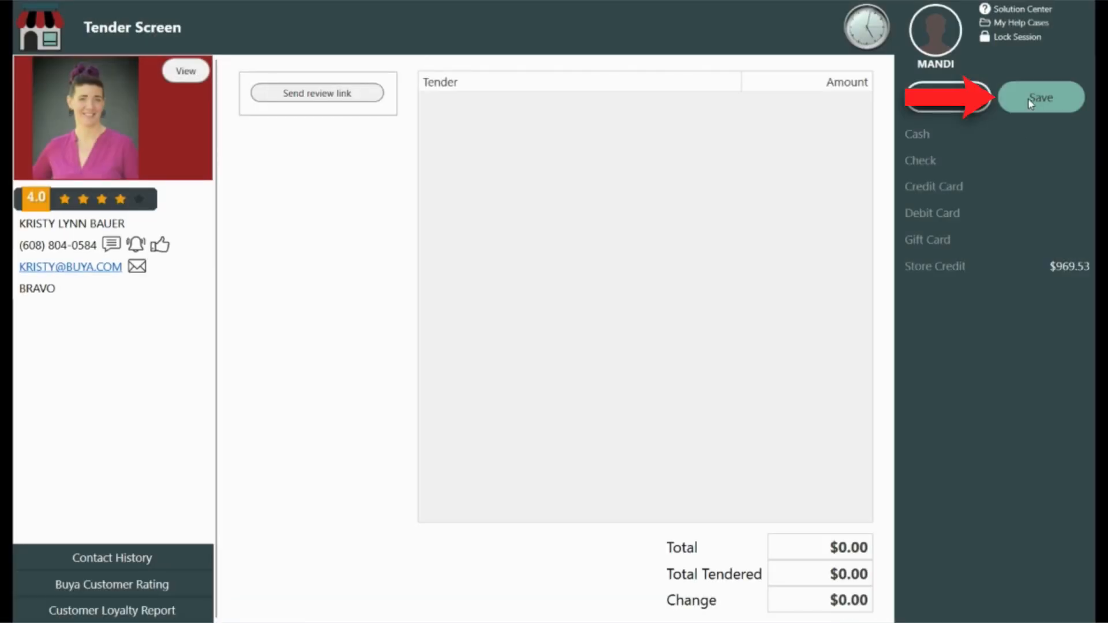